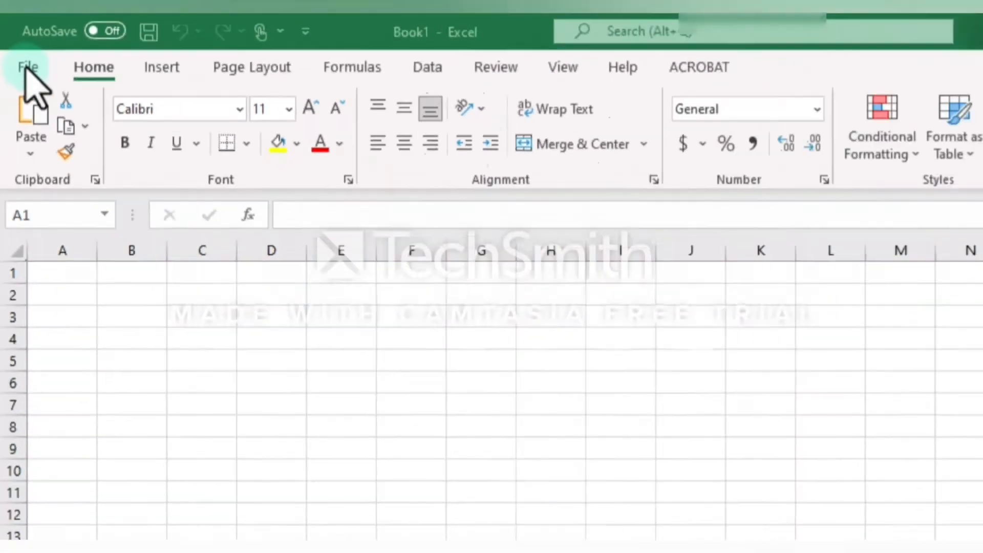
- Search the recent workbooks for "m" and open the Monthly budget workbook
{"action": "left_click", "coordinate": [17, 47]}
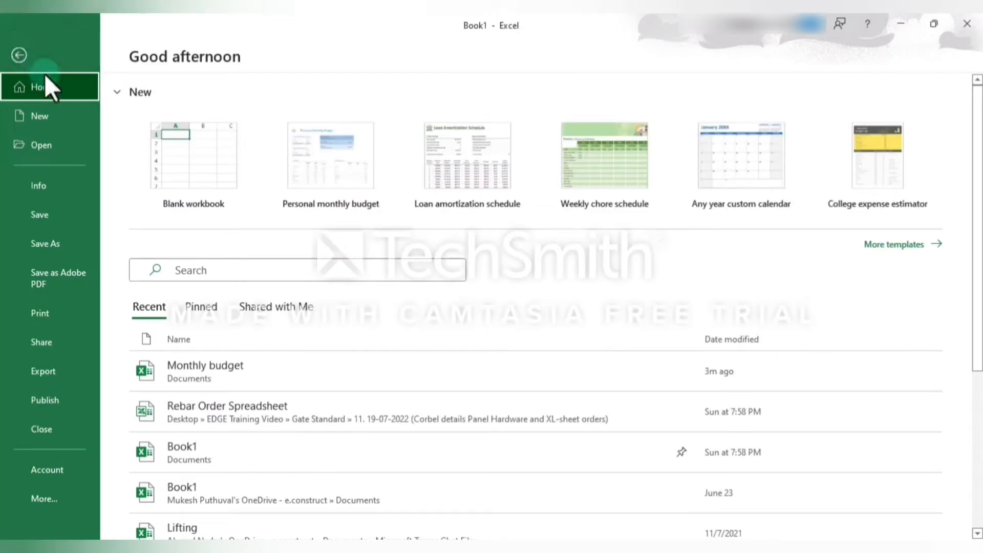
{"action": "left_click", "coordinate": [60, 149]}
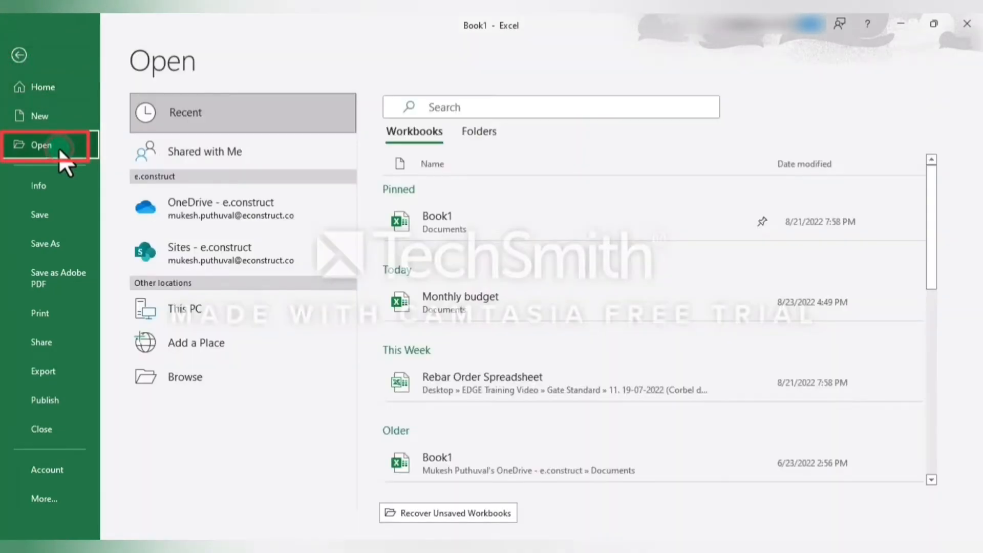
{"action": "left_click", "coordinate": [465, 223]}
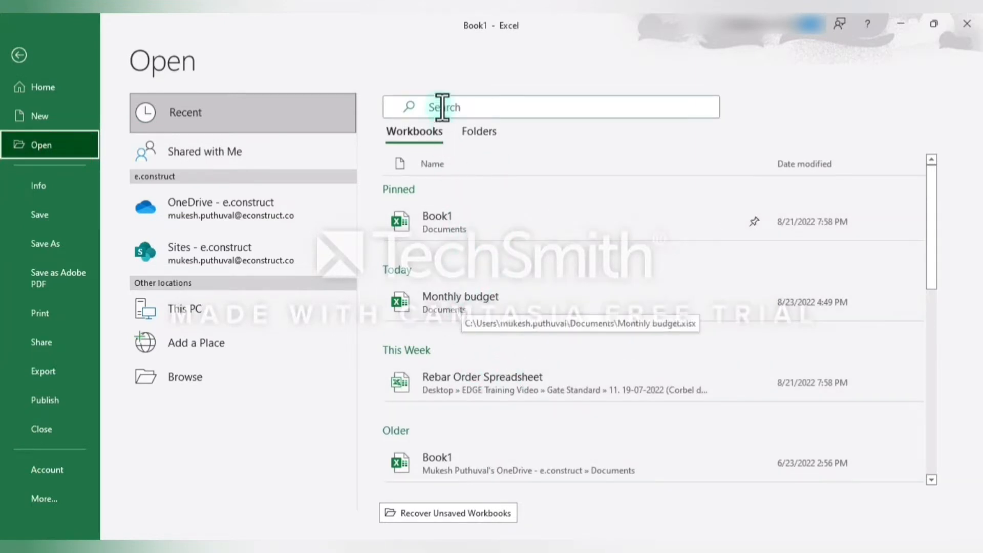
{"action": "left_click", "coordinate": [496, 106]}
{"action": "type", "text": "m"}
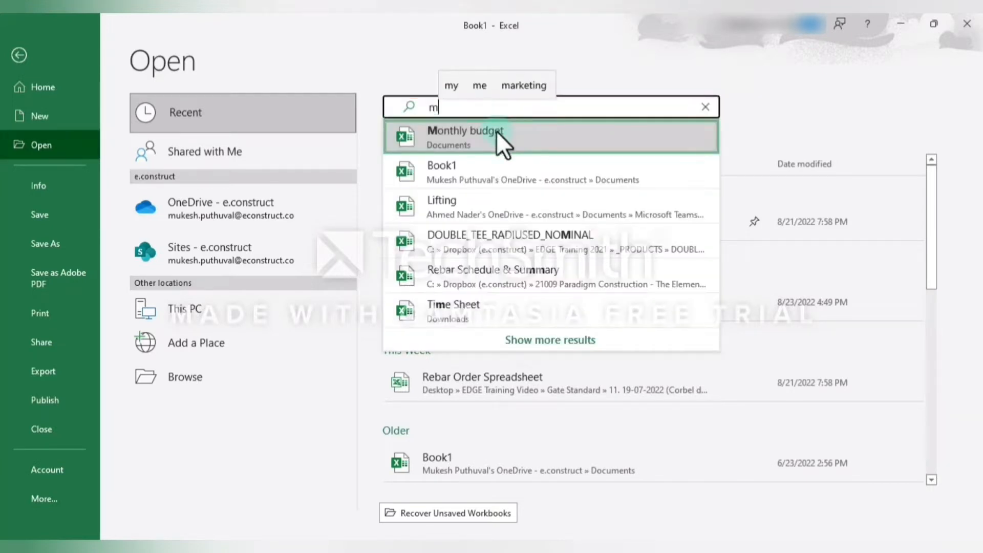
{"action": "left_click", "coordinate": [496, 130]}
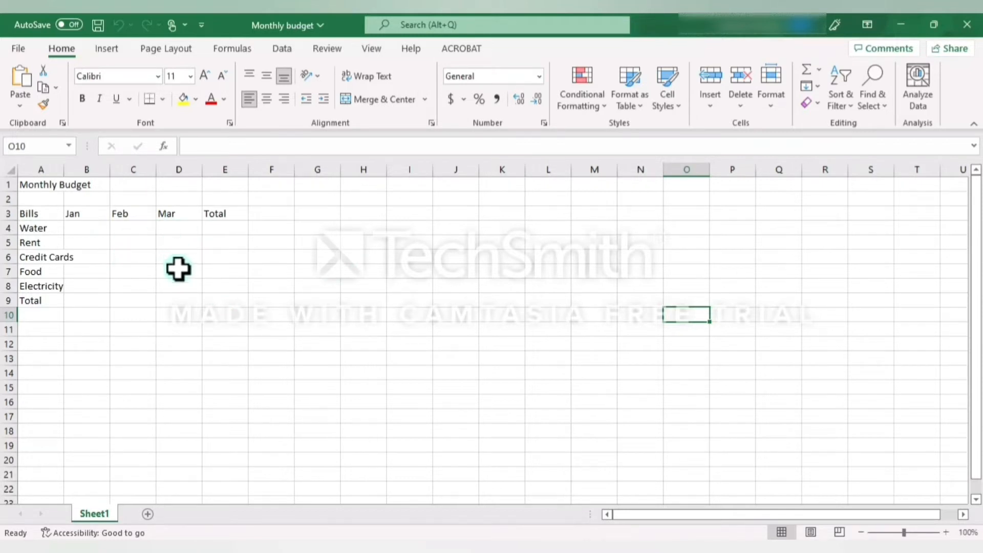
- Enter the January amounts in B4:B8: Water 250, Rent 1000, Credit Cards 350, Food 250 and Electricity 300
{"action": "left_click", "coordinate": [82, 228]}
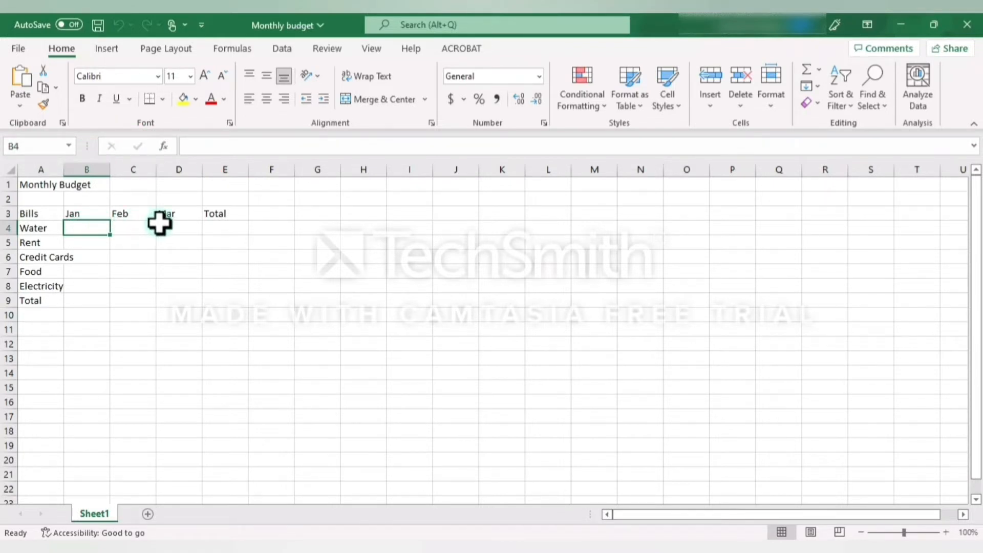
{"action": "type", "text": "250"}
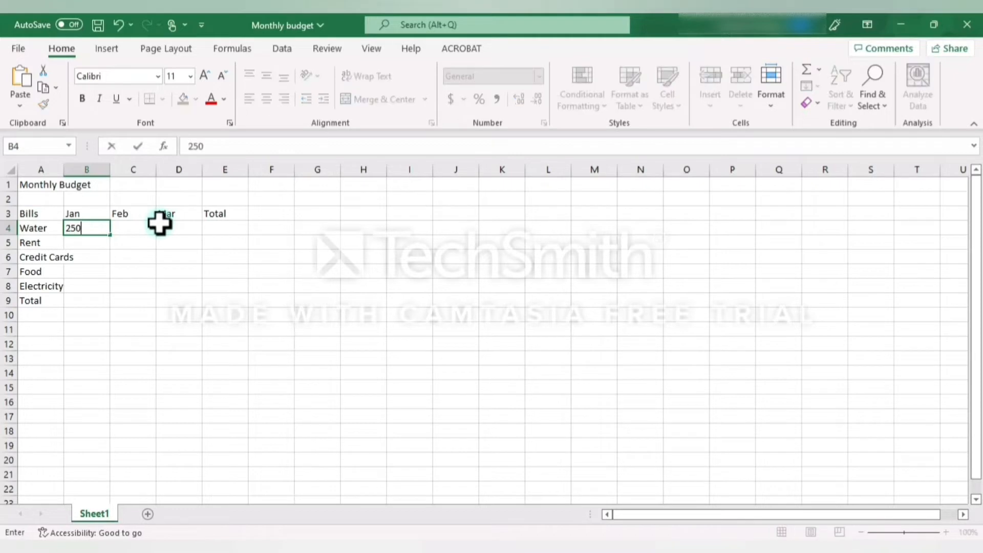
{"action": "key", "text": "Return"}
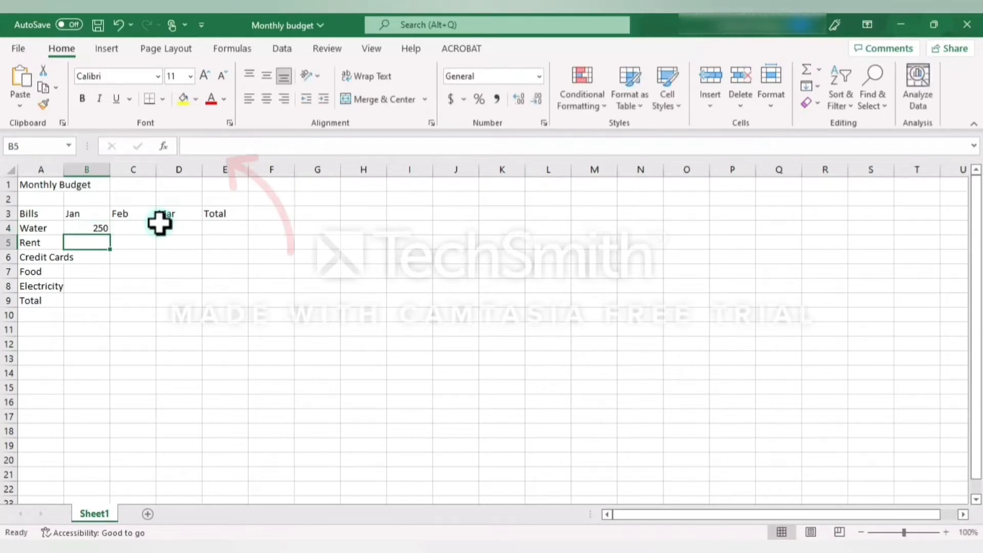
{"action": "type", "text": "1000"}
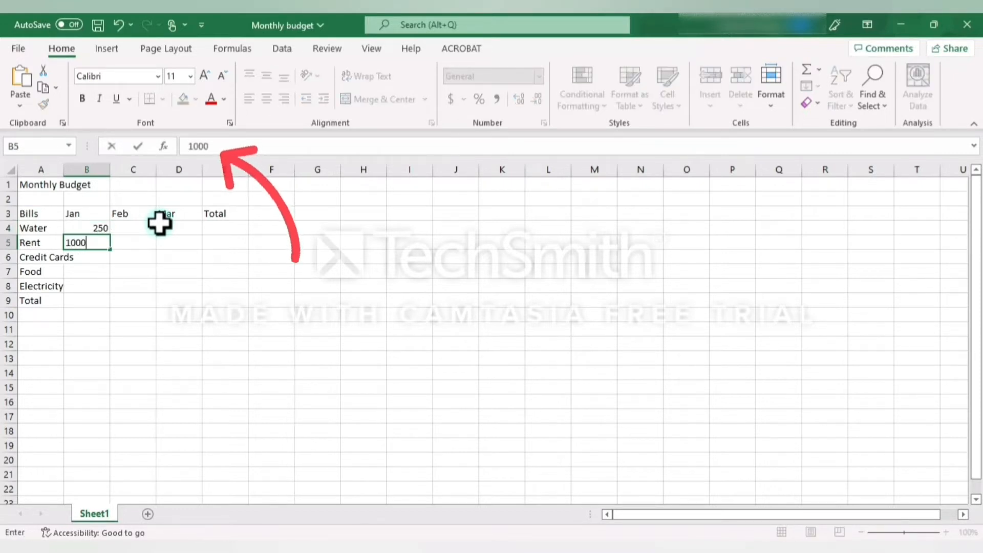
{"action": "key", "text": "Return"}
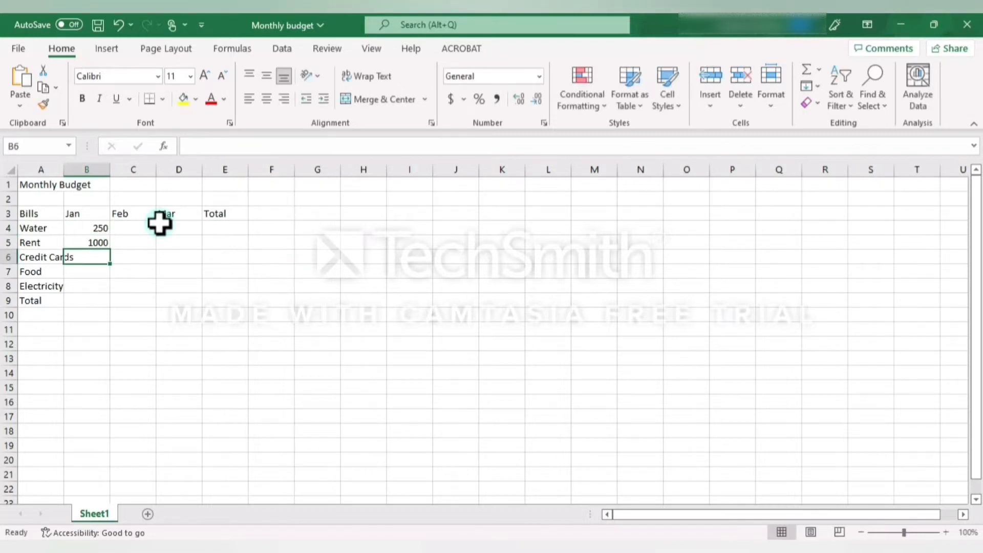
{"action": "type", "text": "350"}
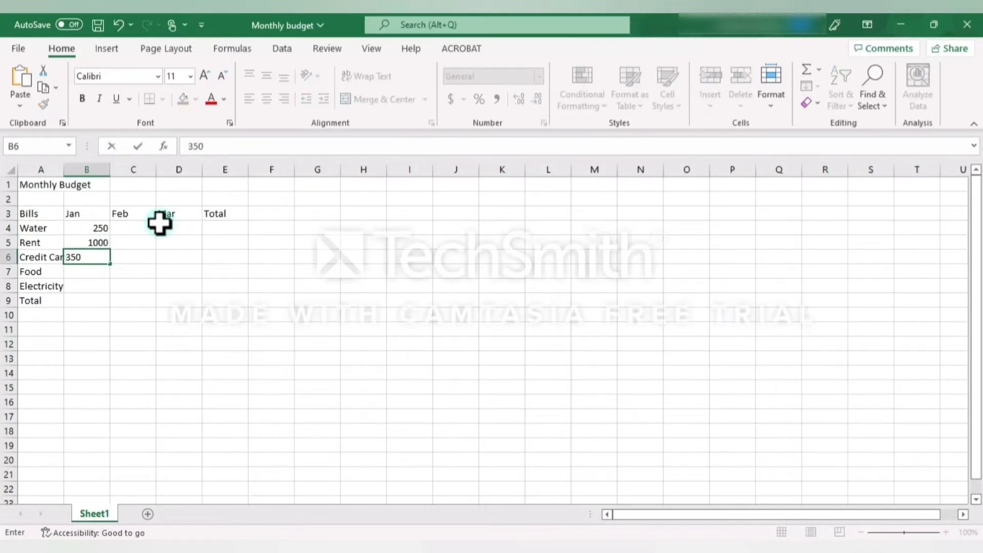
{"action": "key", "text": "Return"}
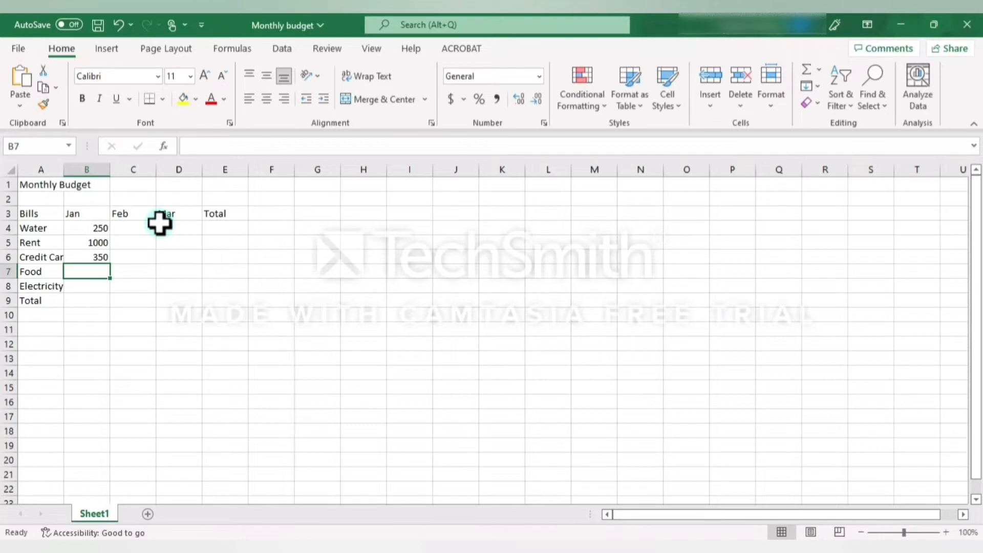
{"action": "type", "text": "250"}
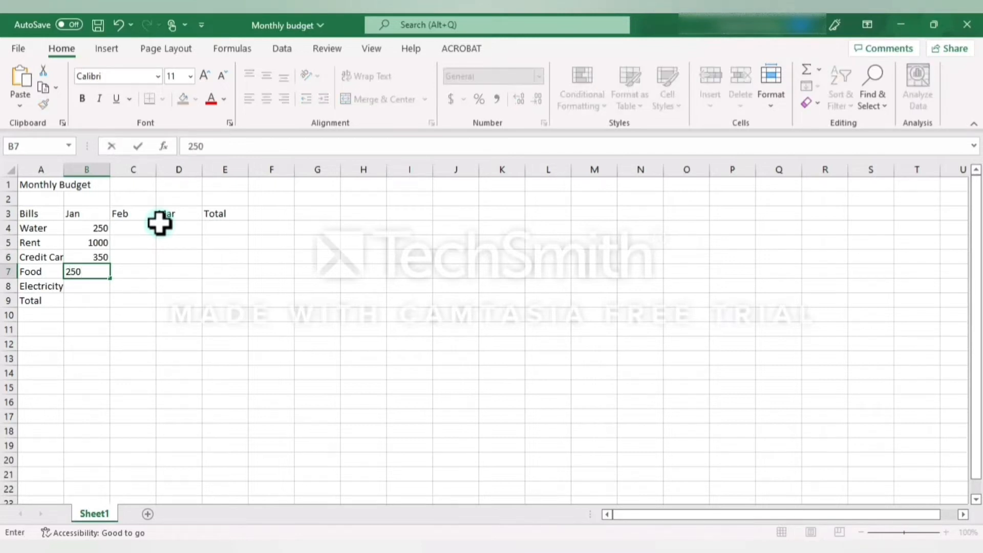
{"action": "key", "text": "Return"}
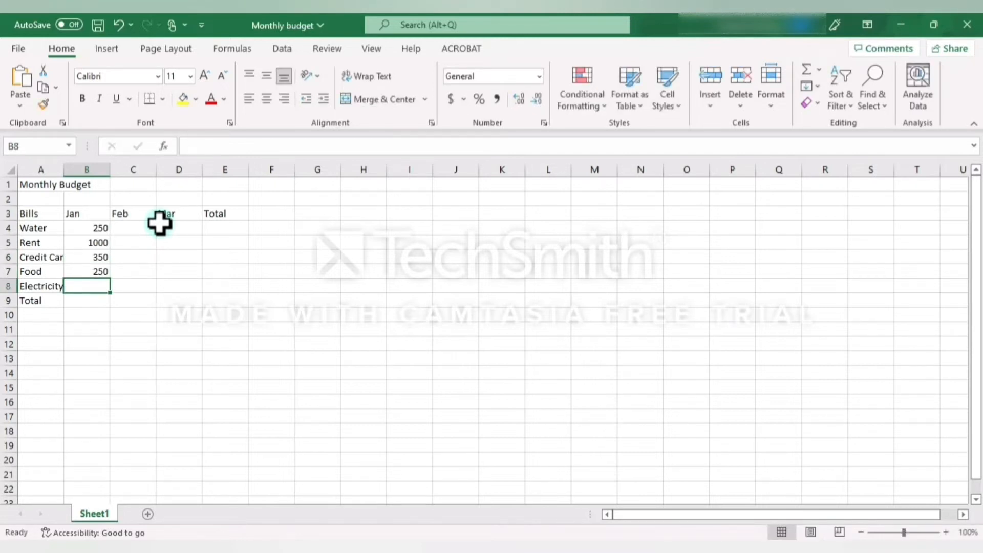
{"action": "type", "text": "300"}
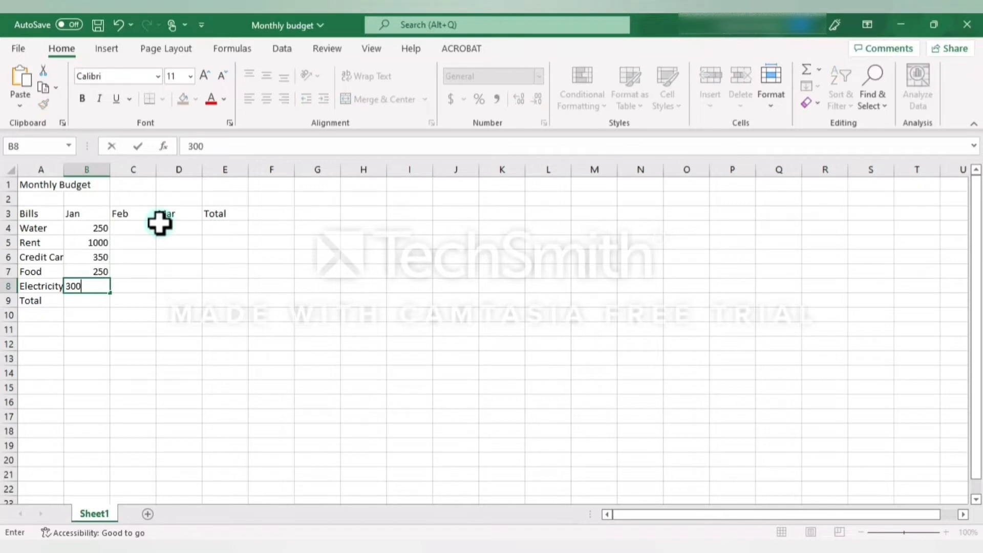
- Enter the February amounts in C4:C8: Water 300, Rent 1000, Credit Cards 400, Food 350 and Electricity 350
{"action": "left_click", "coordinate": [136, 229]}
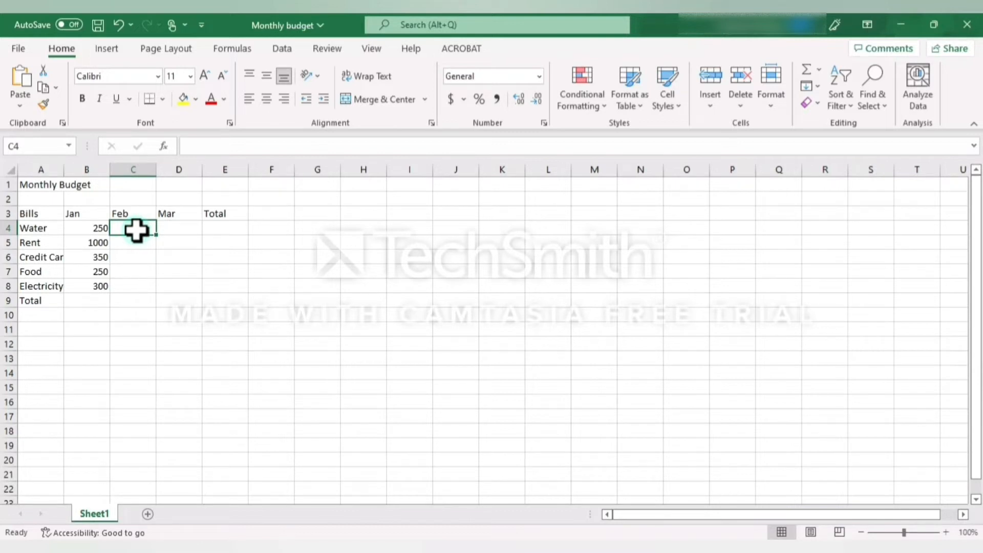
{"action": "type", "text": "300"}
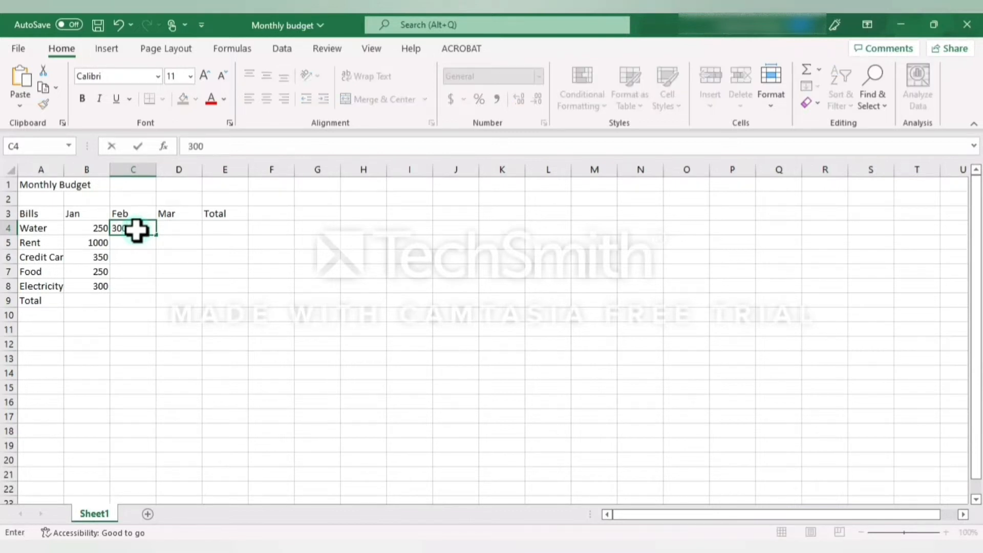
{"action": "key", "text": "Return"}
{"action": "type", "text": "10"}
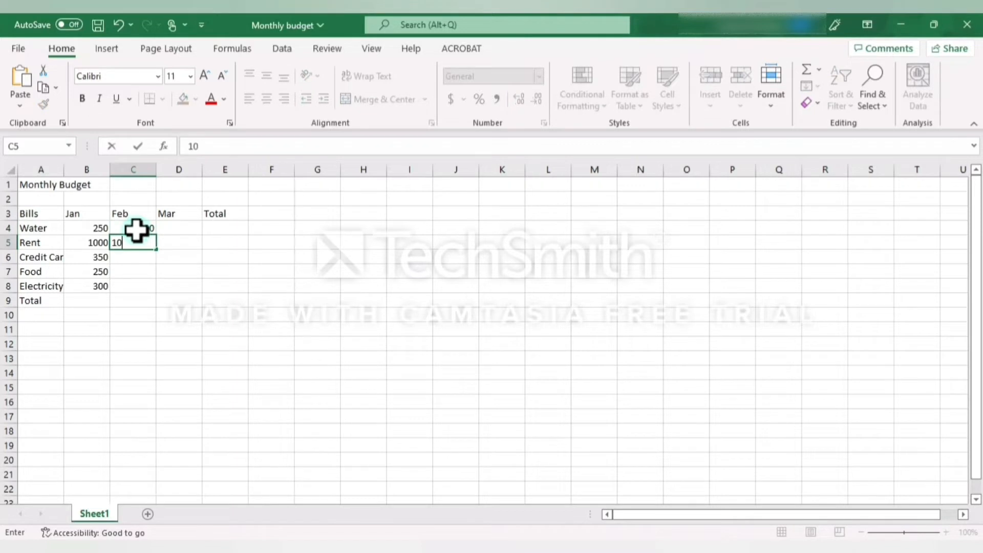
{"action": "type", "text": "00"}
{"action": "key", "text": "Return"}
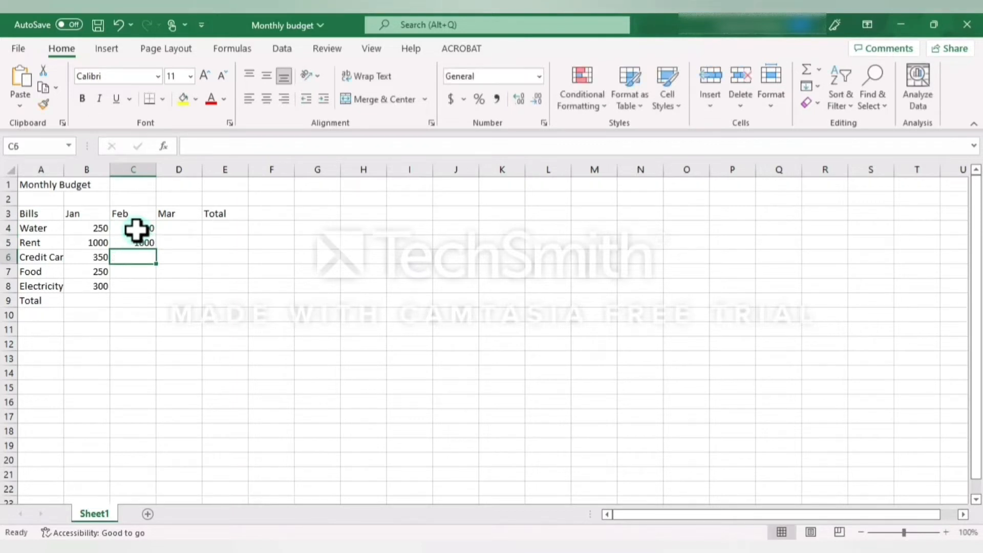
{"action": "type", "text": "400"}
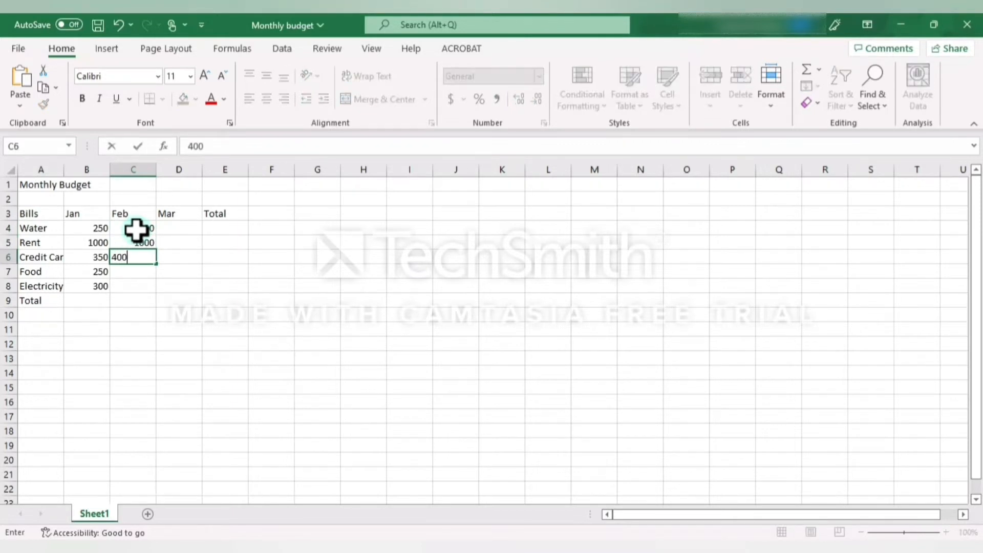
{"action": "key", "text": "Return"}
{"action": "type", "text": "350"}
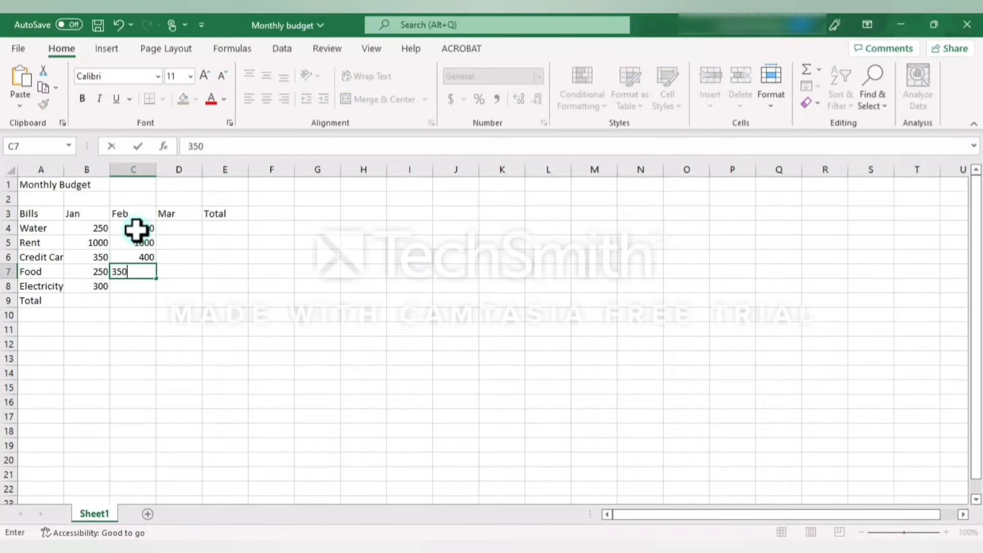
{"action": "key", "text": "Return"}
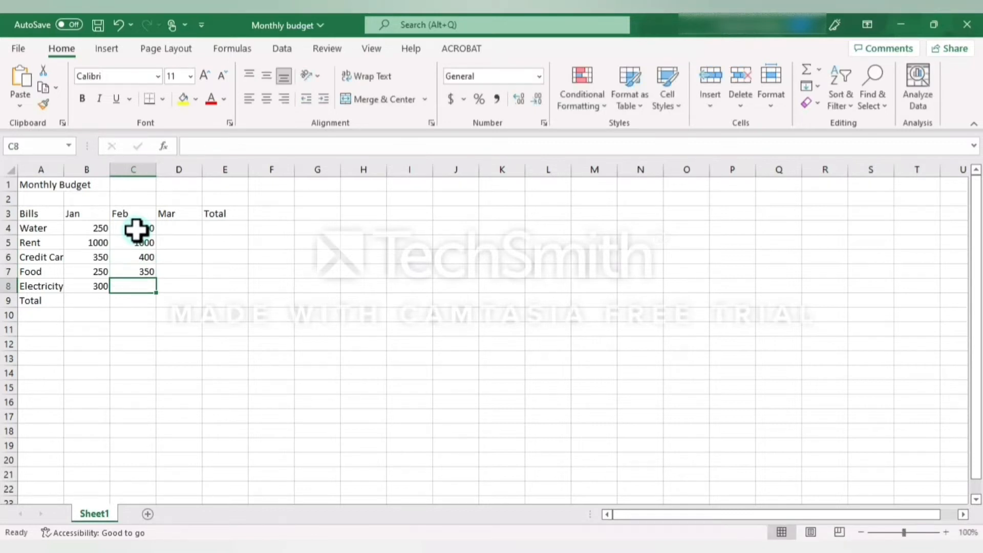
{"action": "type", "text": "3"}
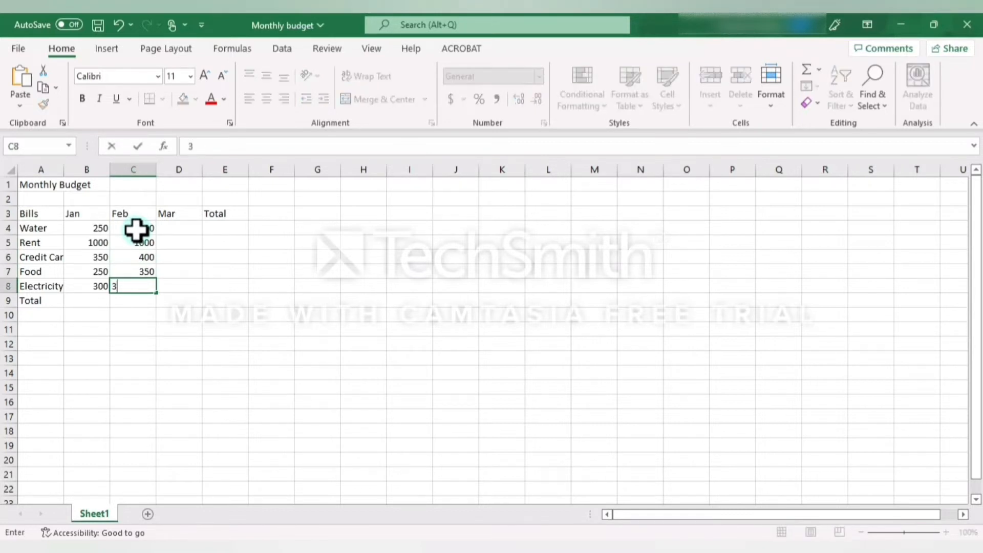
{"action": "type", "text": "50"}
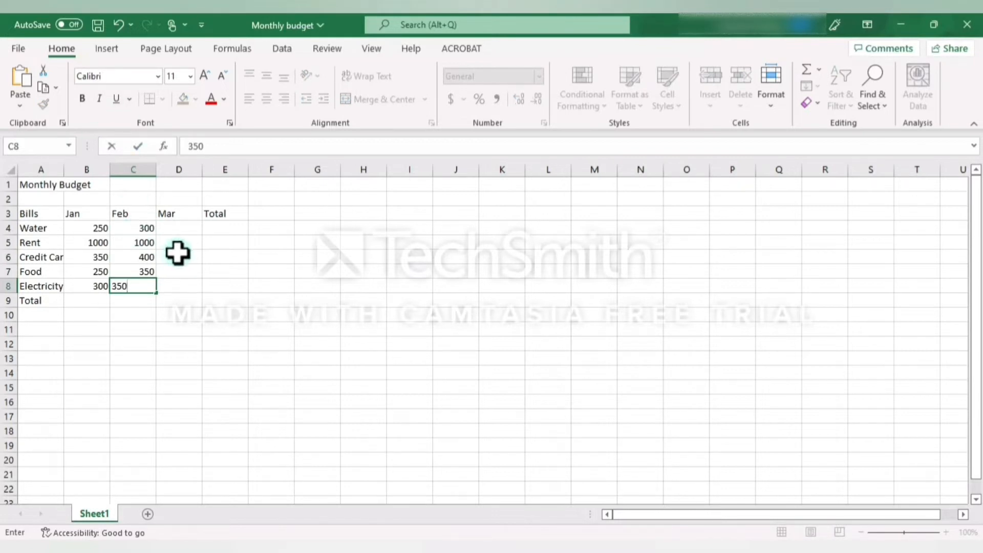
- Enter the March amounts in D4:D8: Water 350, Rent 1000, Credit Cards 300, Food 300 and Electricity 300
{"action": "left_click", "coordinate": [186, 228]}
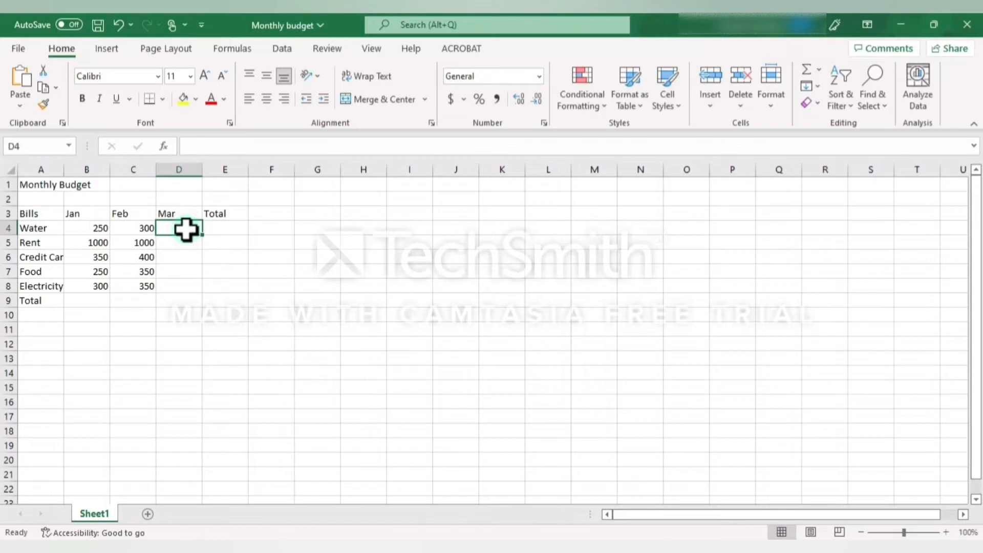
{"action": "type", "text": "35"}
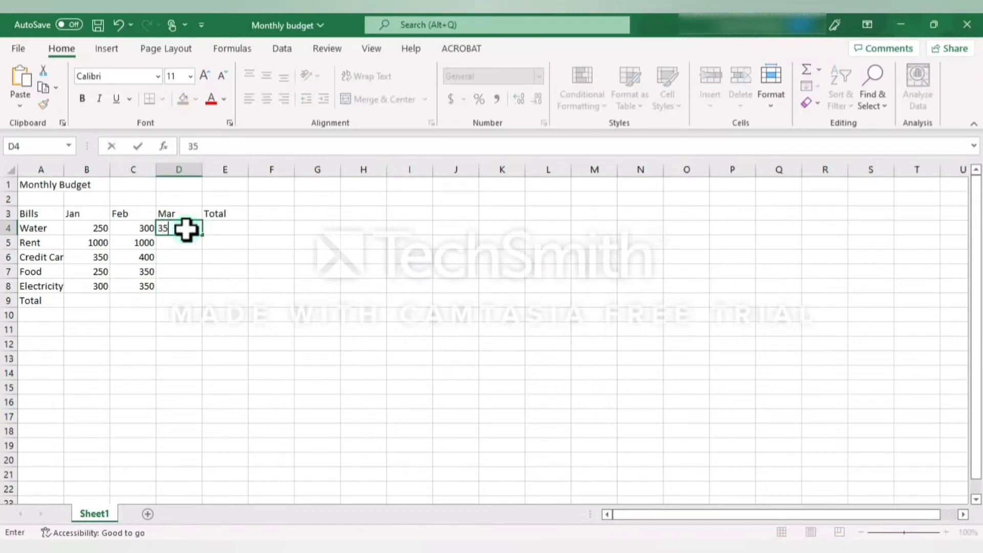
{"action": "type", "text": "0"}
{"action": "key", "text": "Return"}
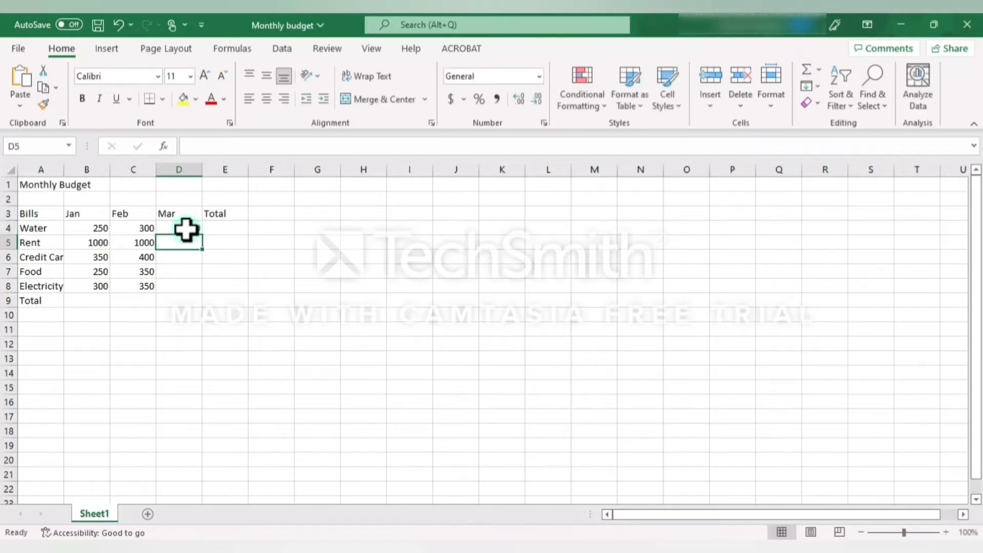
{"action": "type", "text": "1000"}
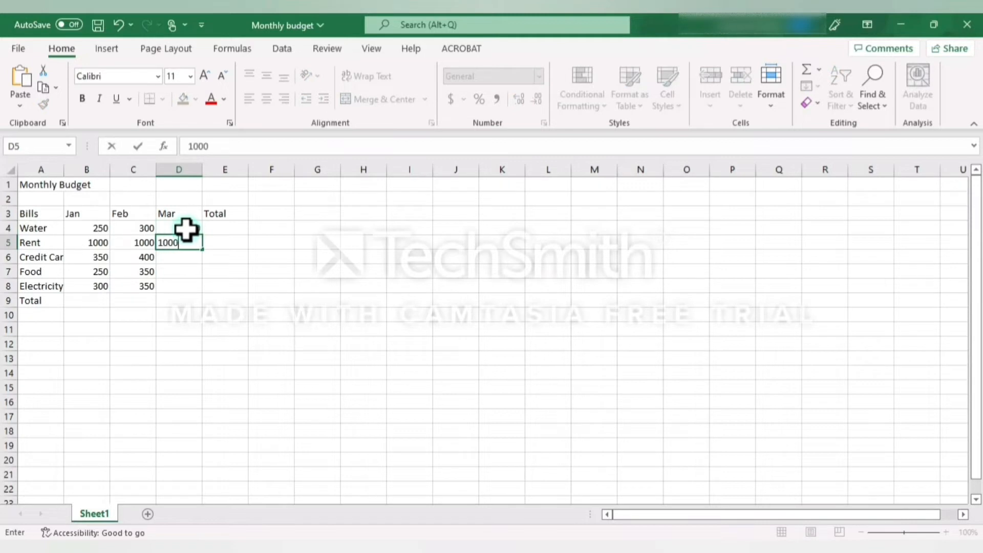
{"action": "key", "text": "Return"}
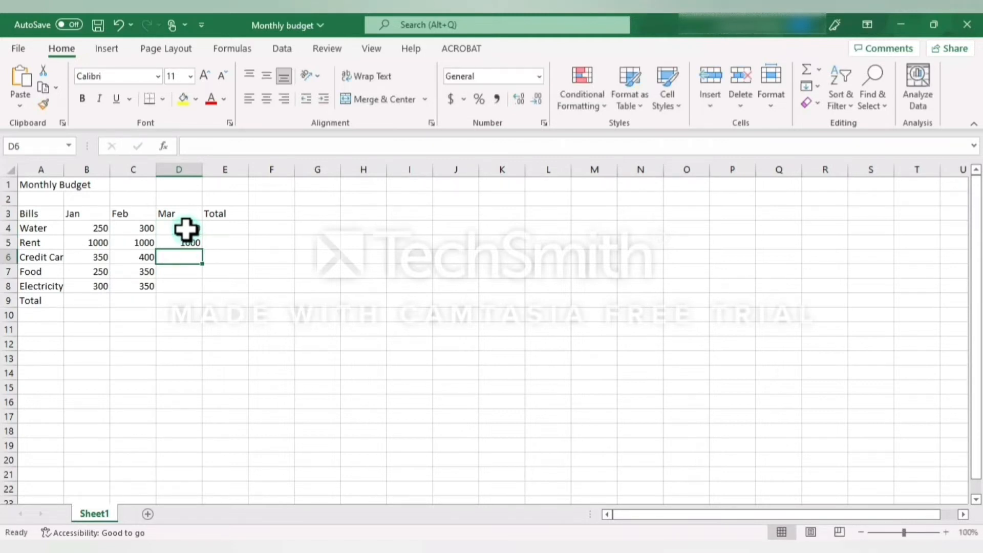
{"action": "type", "text": "300"}
{"action": "key", "text": "Return"}
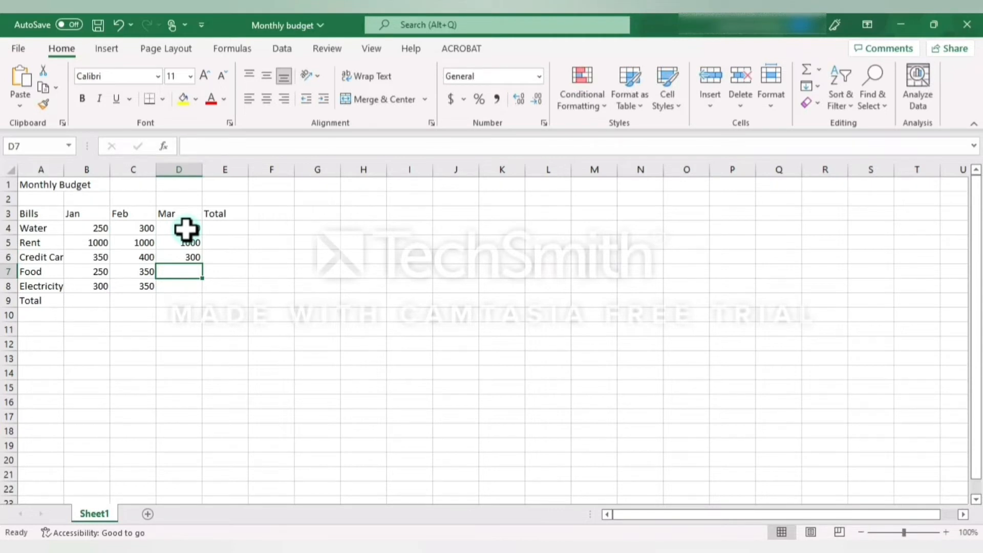
{"action": "type", "text": "300"}
{"action": "key", "text": "Return"}
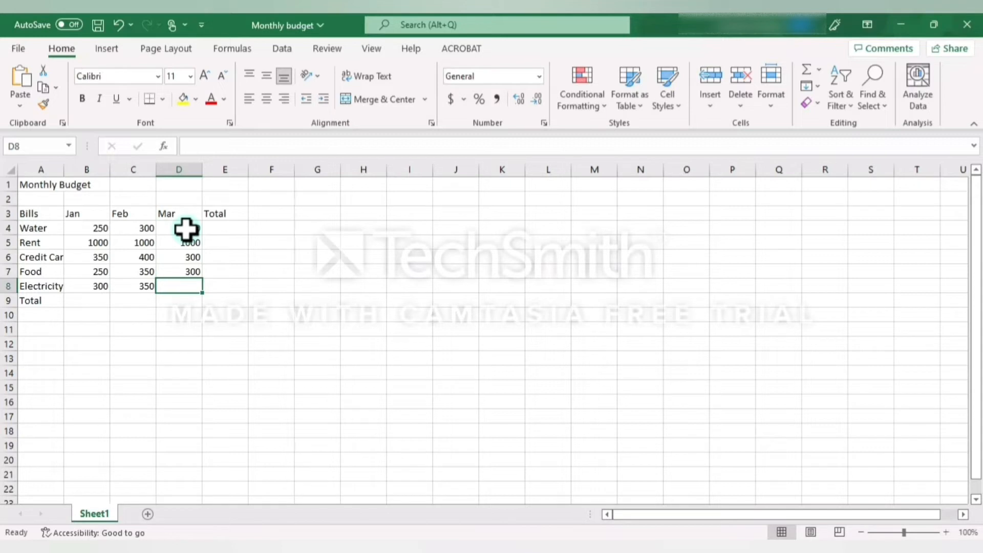
{"action": "type", "text": "300"}
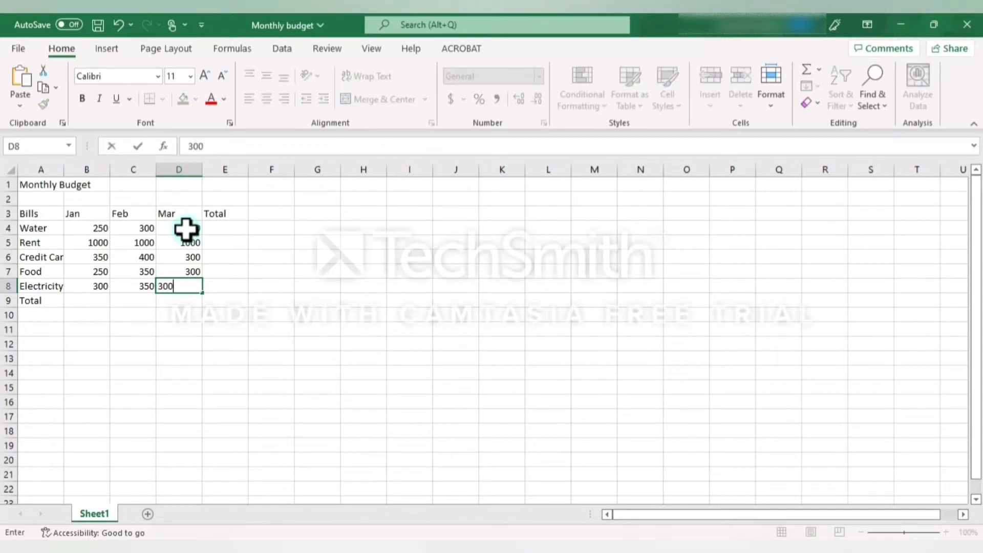
{"action": "left_click", "coordinate": [235, 230]}
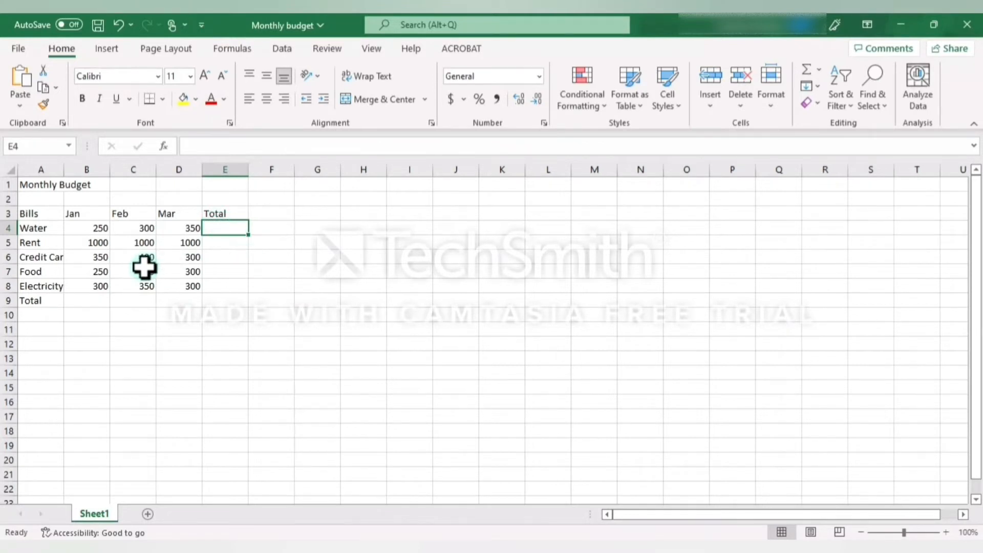
- Change the January Water amount in cell B4 to 250.55
{"action": "double_click", "coordinate": [105, 228]}
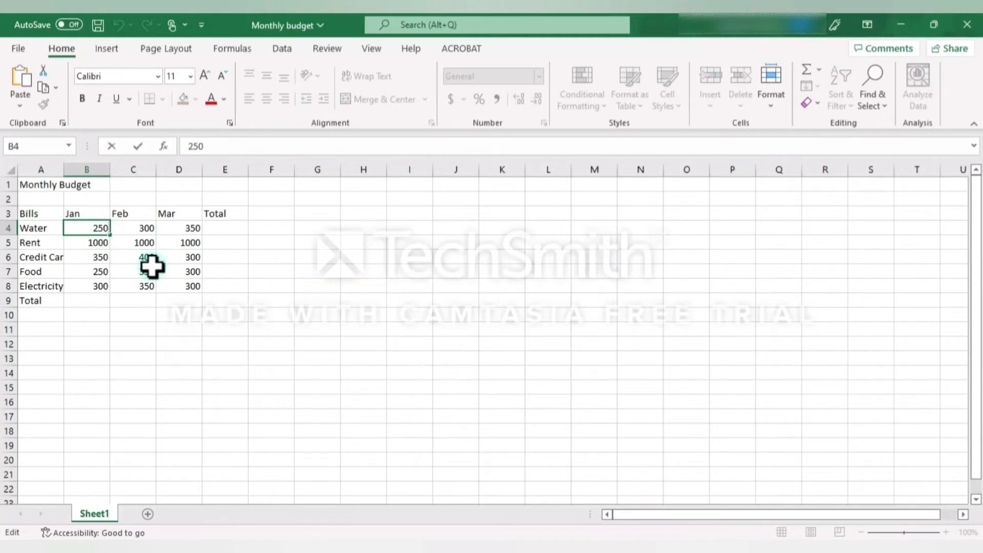
{"action": "type", "text": ".55"}
{"action": "key", "text": "Return"}
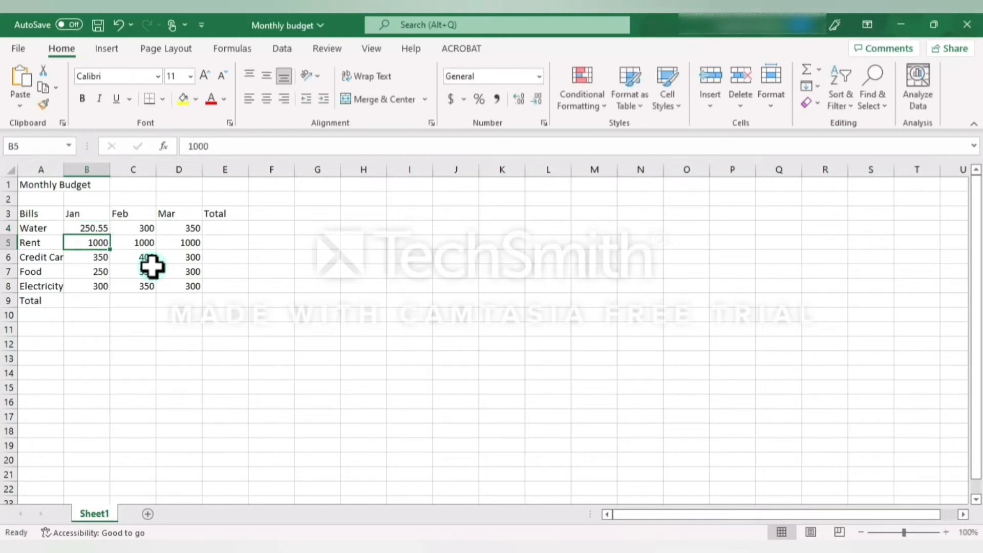
- Change the January Rent amount in cell B5 to 1000.25
{"action": "double_click", "coordinate": [105, 243]}
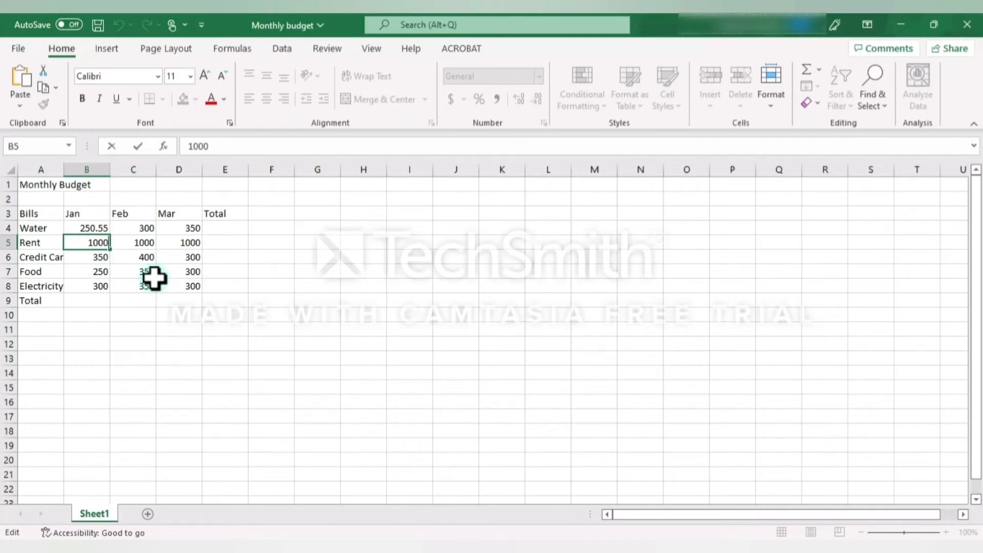
{"action": "type", "text": ".25"}
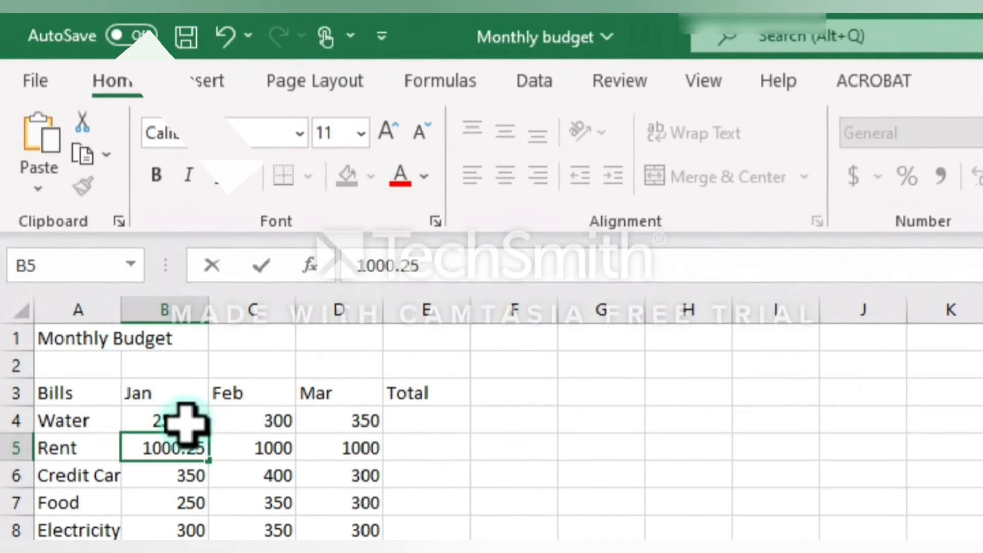
{"action": "left_click", "coordinate": [186, 448]}
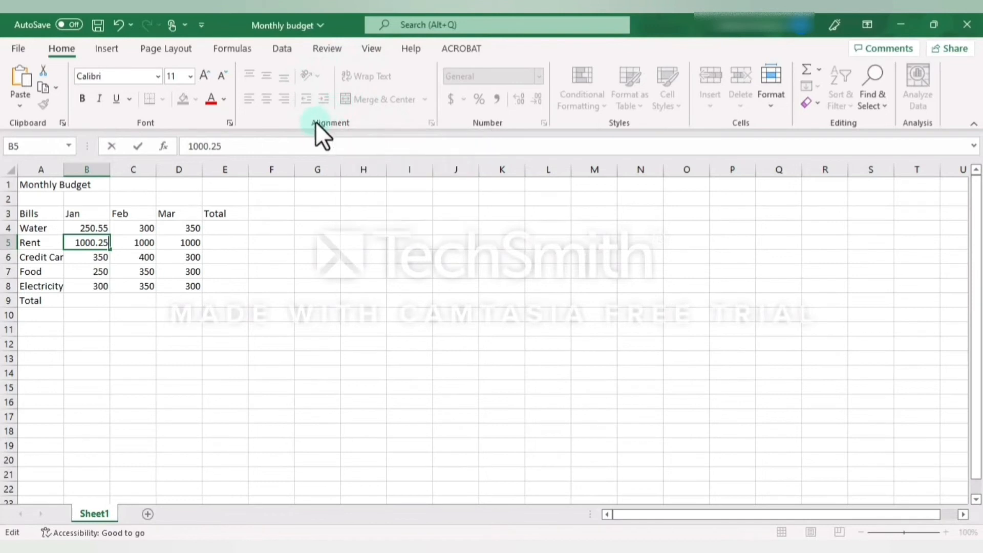
- Left-align the January Water and Rent amounts in cells B4:B5
{"action": "left_click_drag", "start_coordinate": [79, 226], "coordinate": [82, 238]}
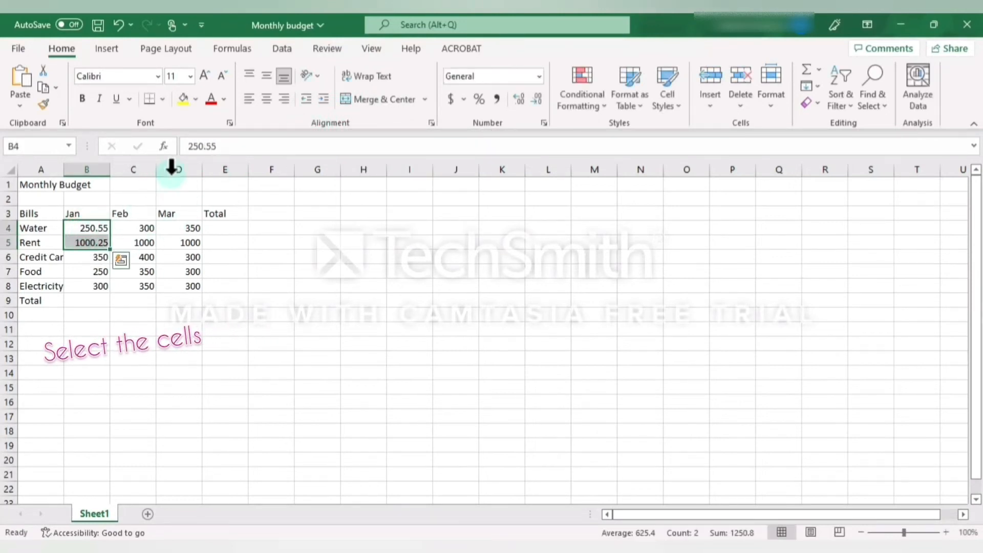
{"action": "left_click", "coordinate": [247, 100]}
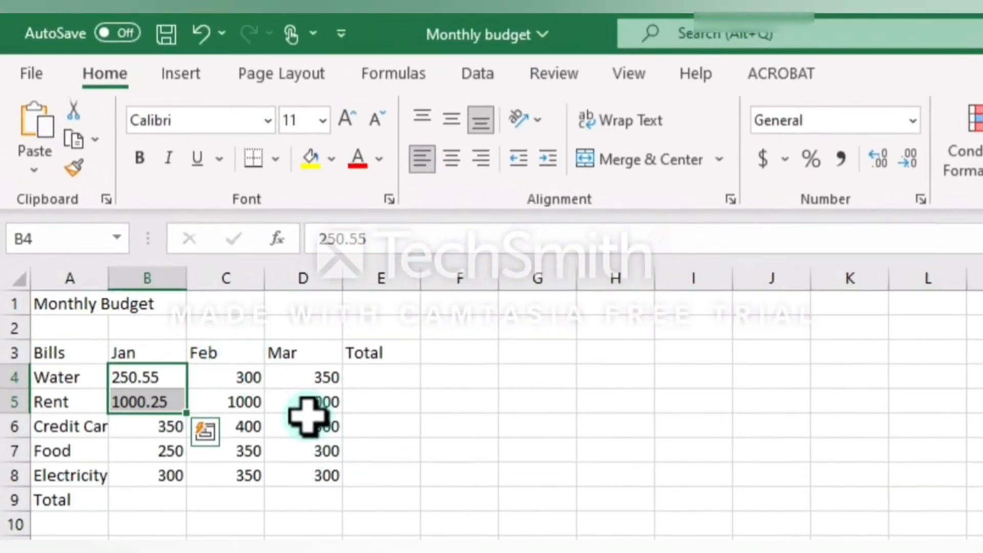
{"action": "left_click", "coordinate": [275, 381]}
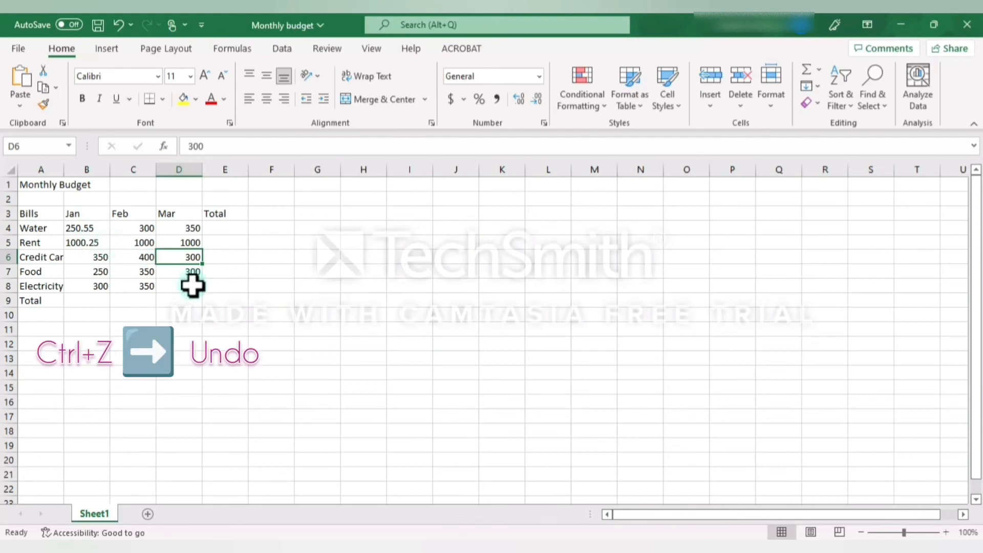
- Undo the left alignment of B4:B5 and the decimal edits to the January Rent and Water amounts
{"action": "key", "text": "ctrl+z"}
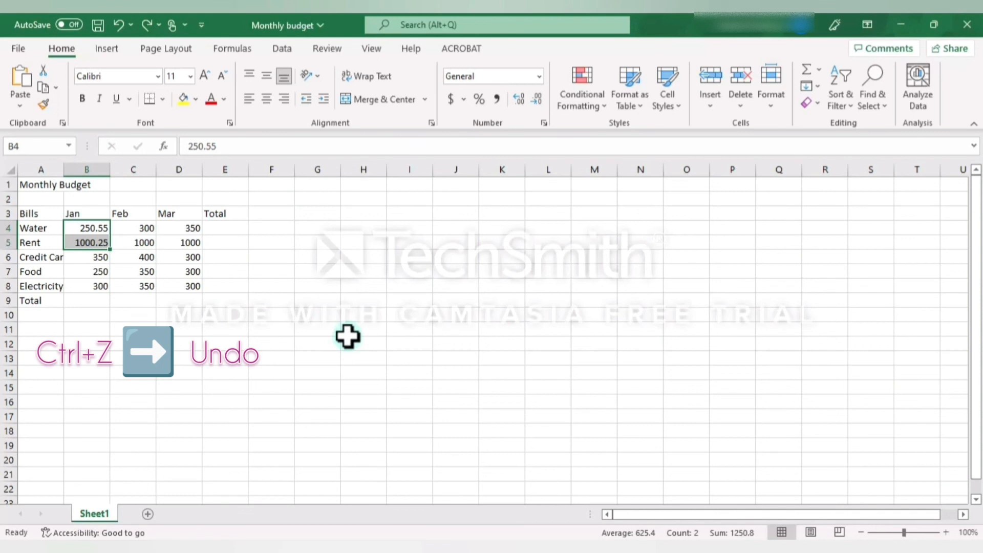
{"action": "key", "text": "ctrl+z"}
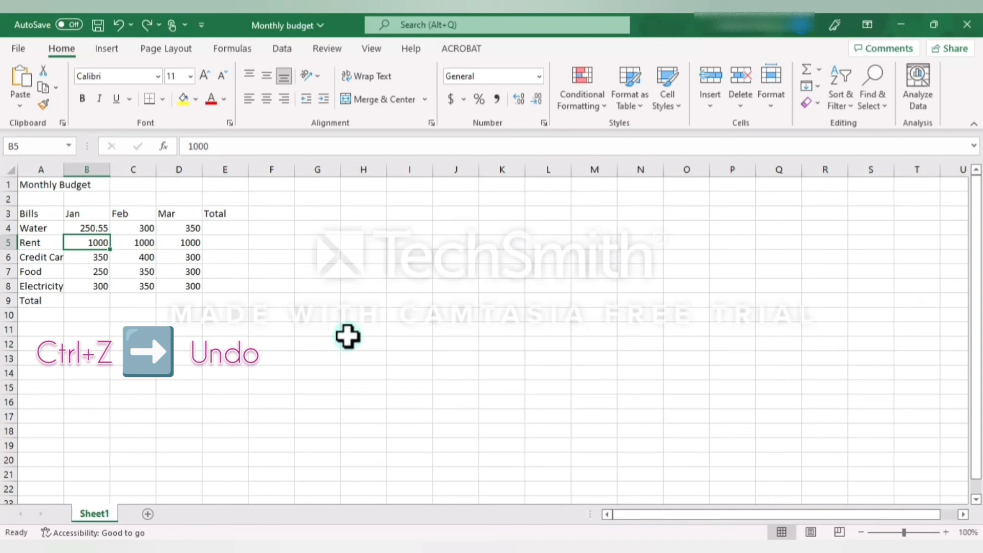
{"action": "key", "text": "ctrl+z"}
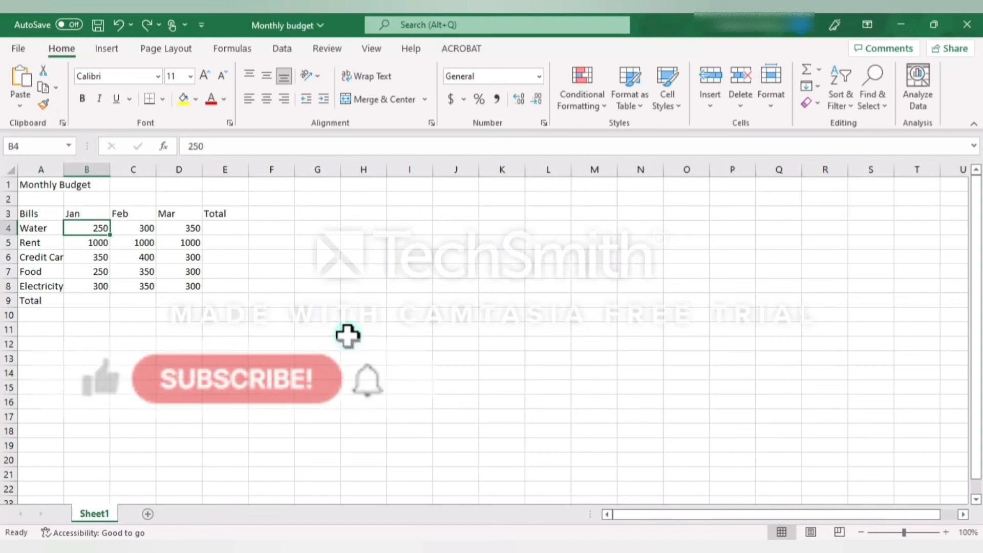